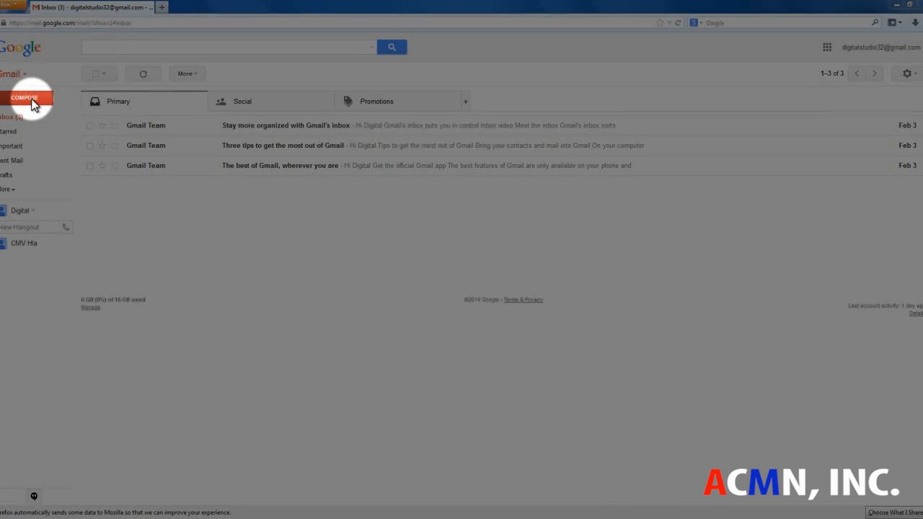
- Start a new email, expand the compose window to full size and open the file picker for adding an attachment
{"action": "left_click", "coordinate": [14, 101]}
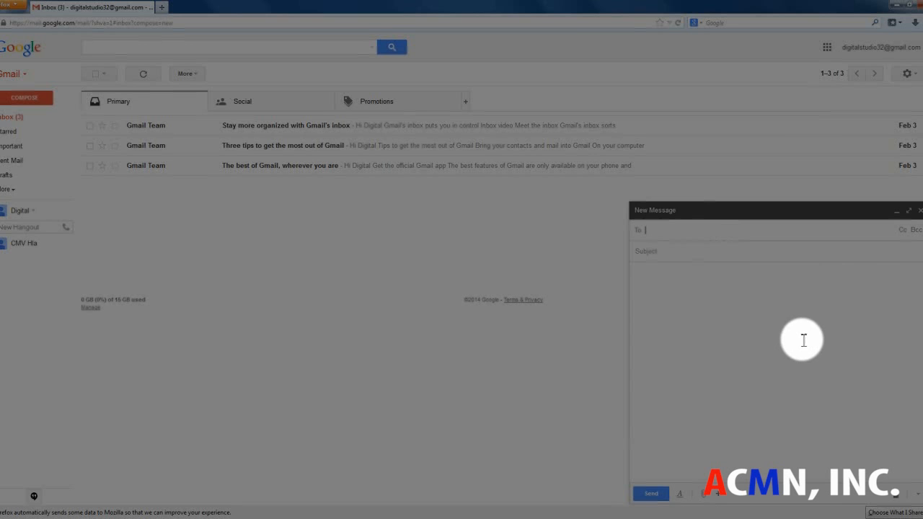
{"action": "left_click", "coordinate": [909, 212]}
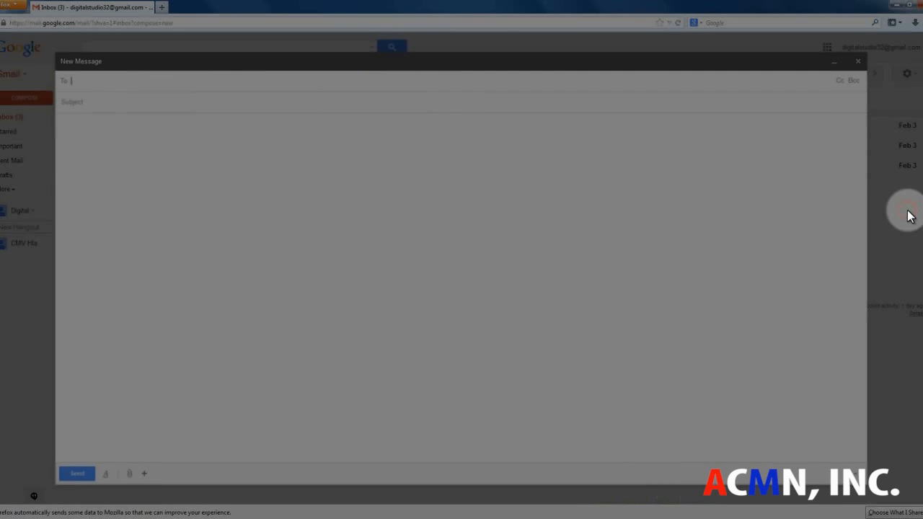
{"action": "left_click", "coordinate": [847, 63]}
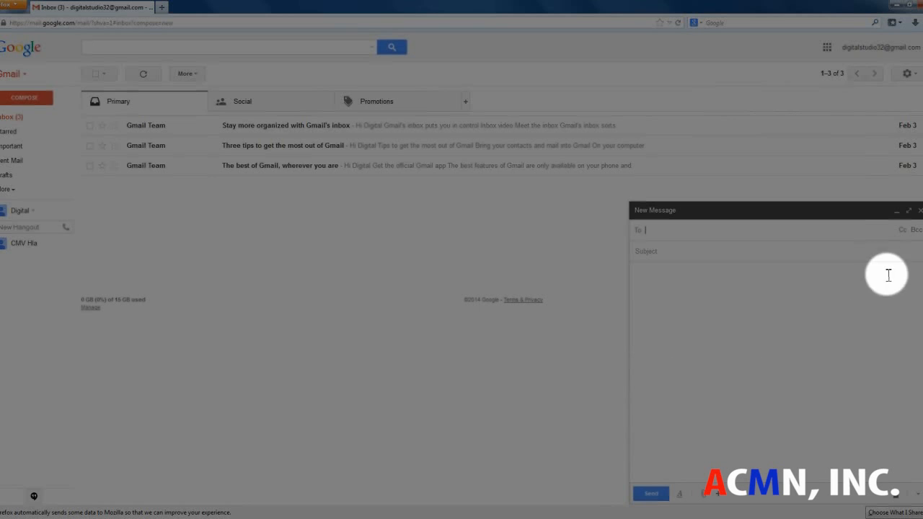
{"action": "left_click", "coordinate": [909, 213]}
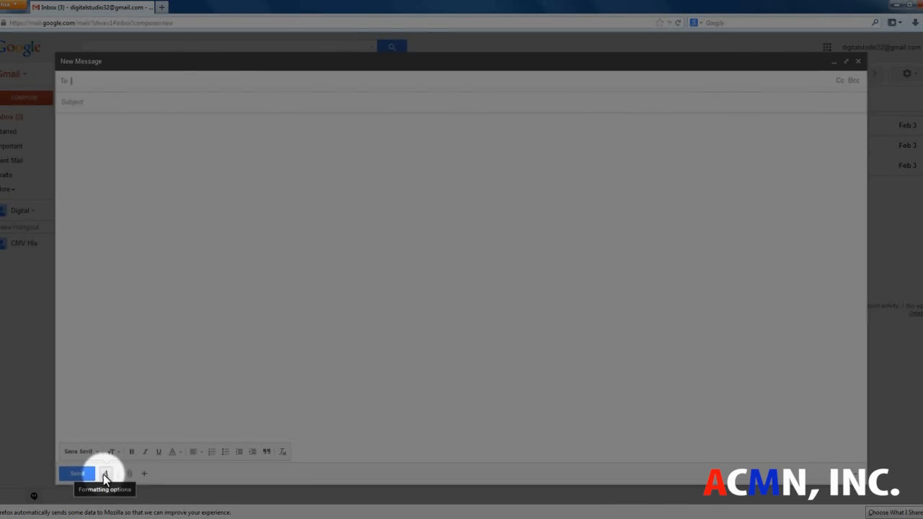
{"action": "mouse_move", "coordinate": [131, 476]}
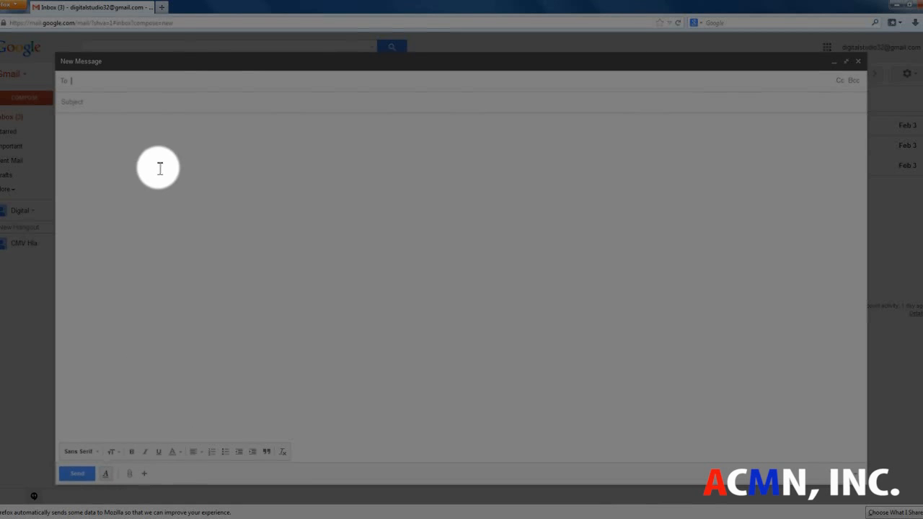
{"action": "left_click", "coordinate": [82, 82]}
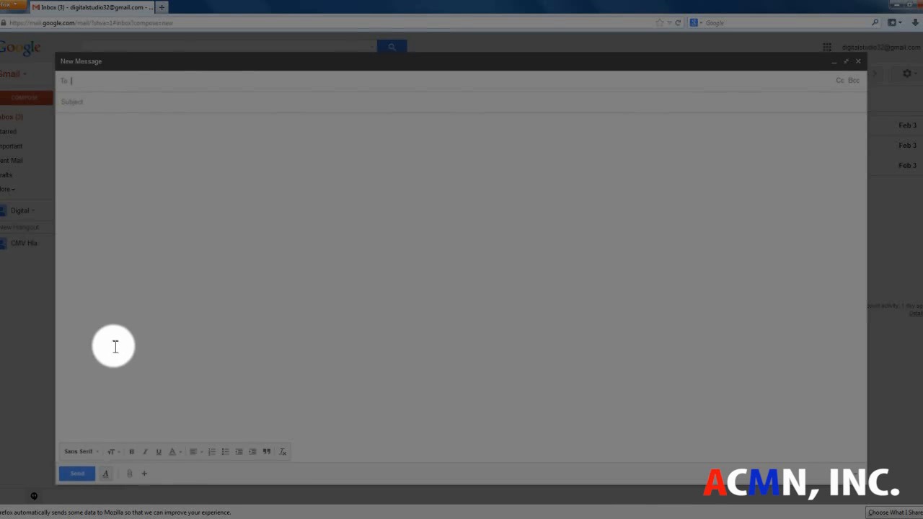
{"action": "left_click", "coordinate": [130, 474]}
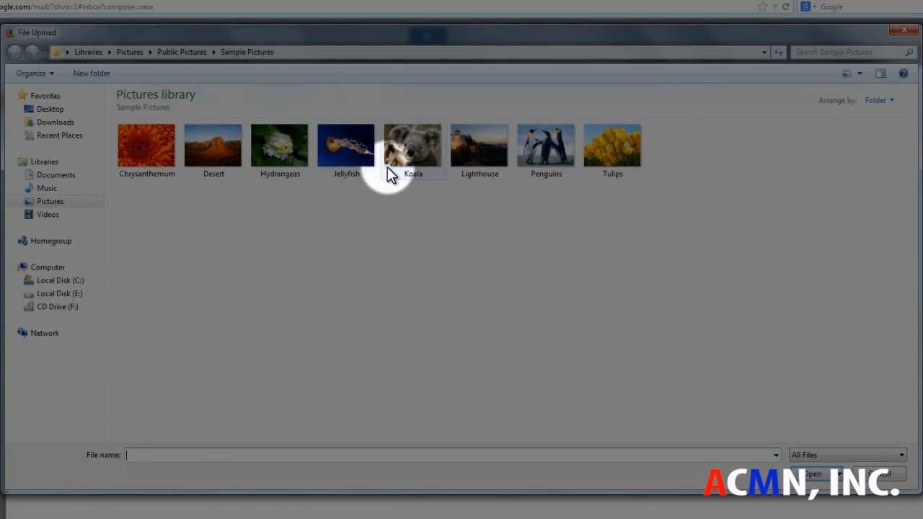
- Browse the Documents library and the 101PHOTO folder on Local Disk (E:) as possible sources for the attachment
{"action": "left_click", "coordinate": [56, 176]}
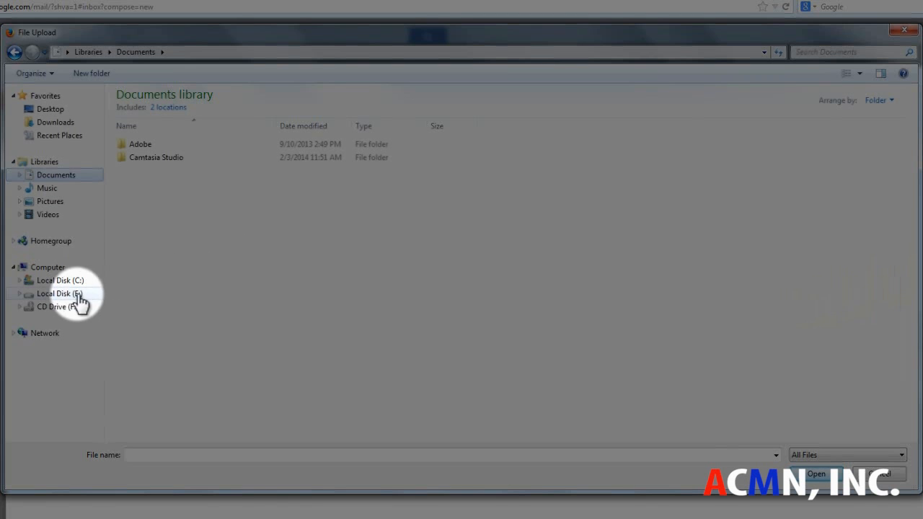
{"action": "left_click", "coordinate": [54, 297]}
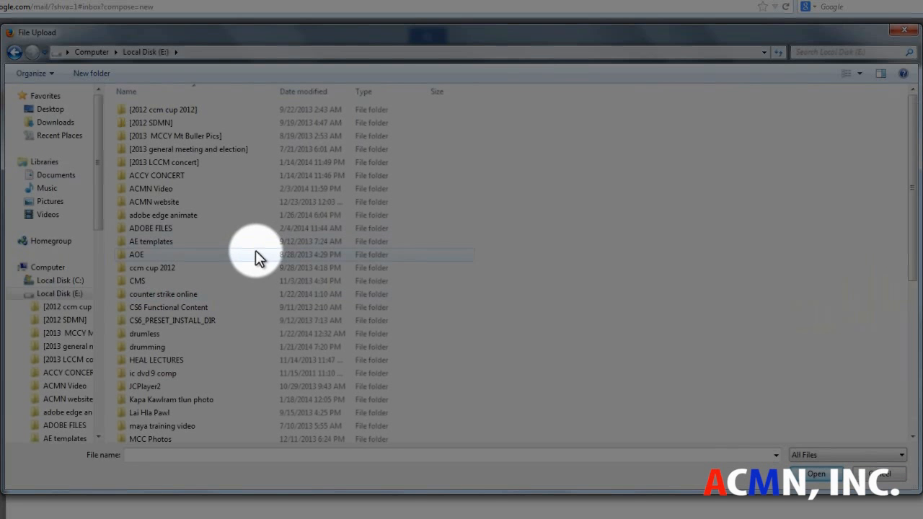
{"action": "double_click", "coordinate": [171, 401]}
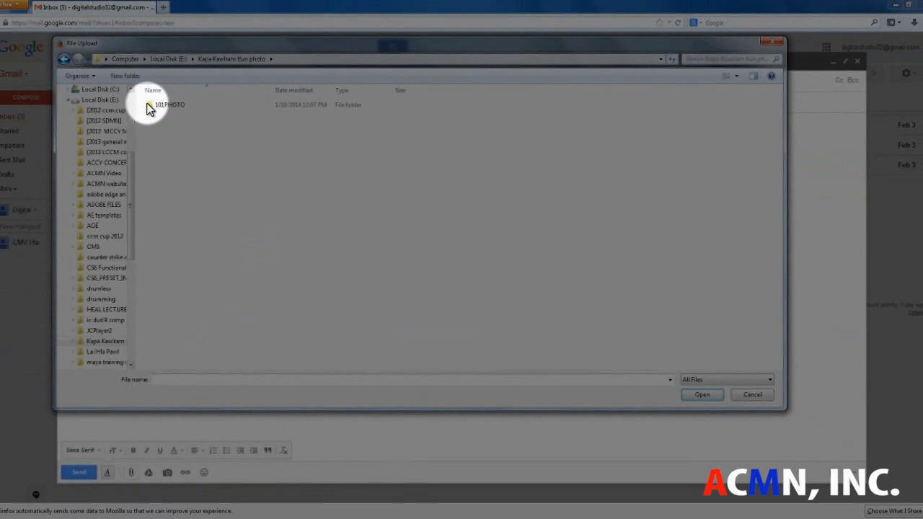
{"action": "double_click", "coordinate": [149, 108]}
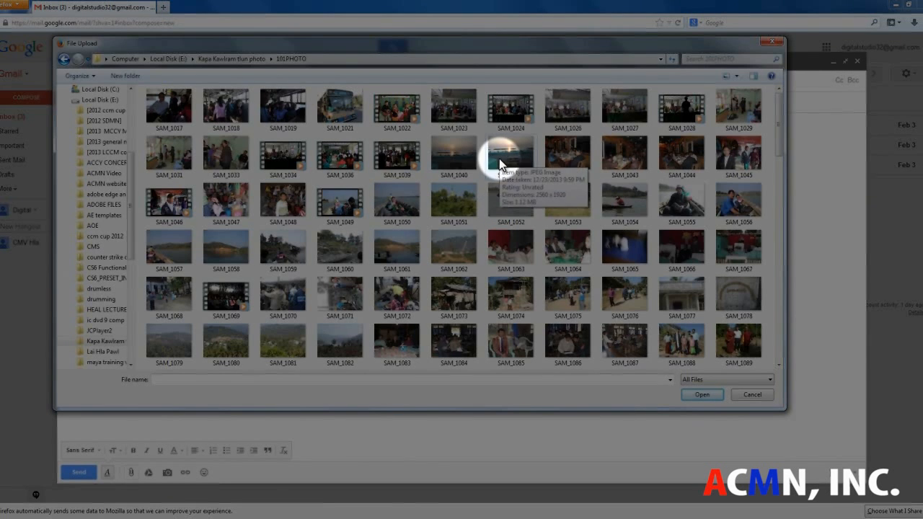
- Return to the Sample Pictures folder and attach the Hydrangeas picture to the message
{"action": "left_click", "coordinate": [64, 58]}
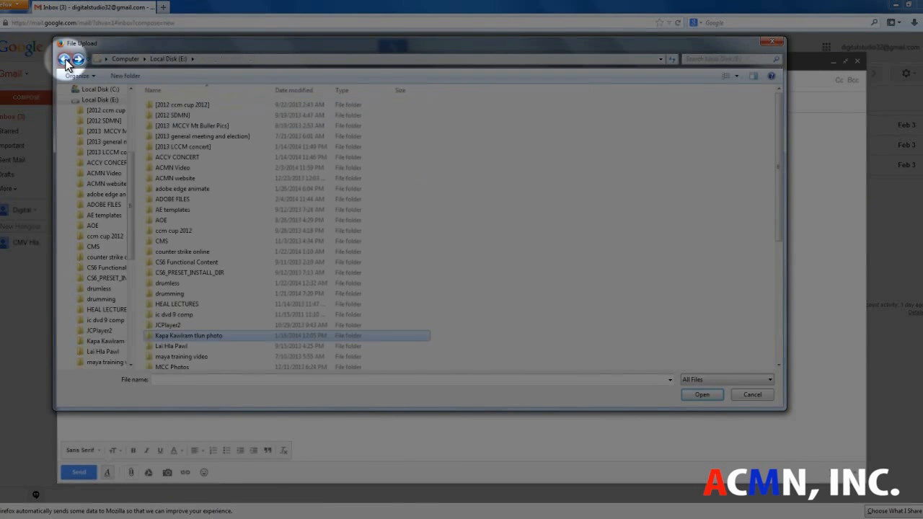
{"action": "left_click", "coordinate": [65, 58]}
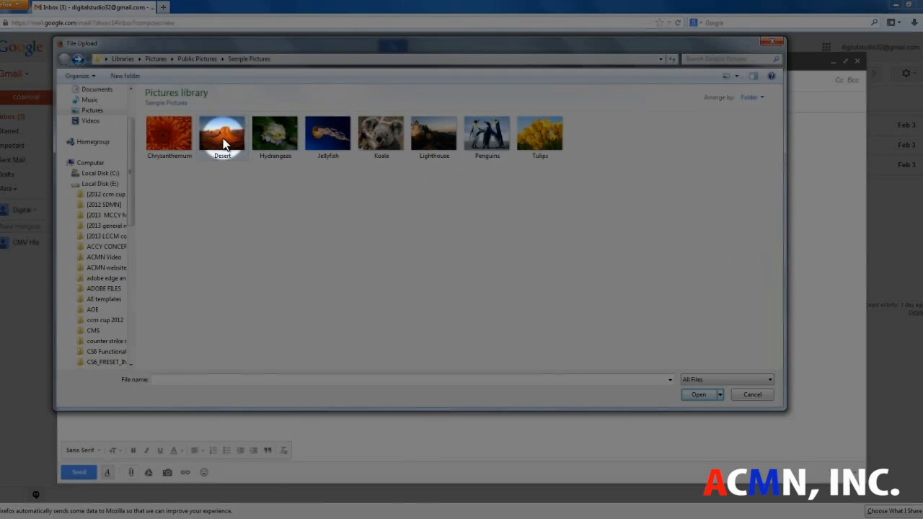
{"action": "left_click", "coordinate": [278, 136]}
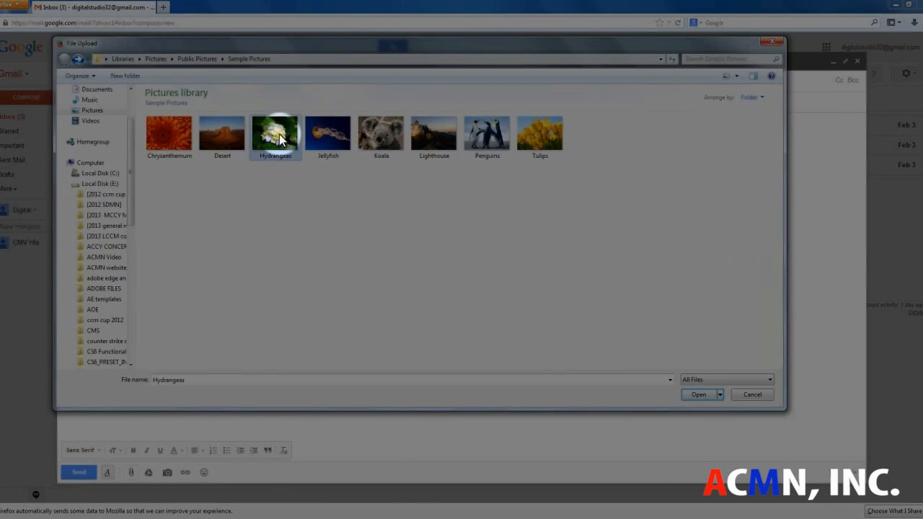
{"action": "left_click", "coordinate": [696, 396]}
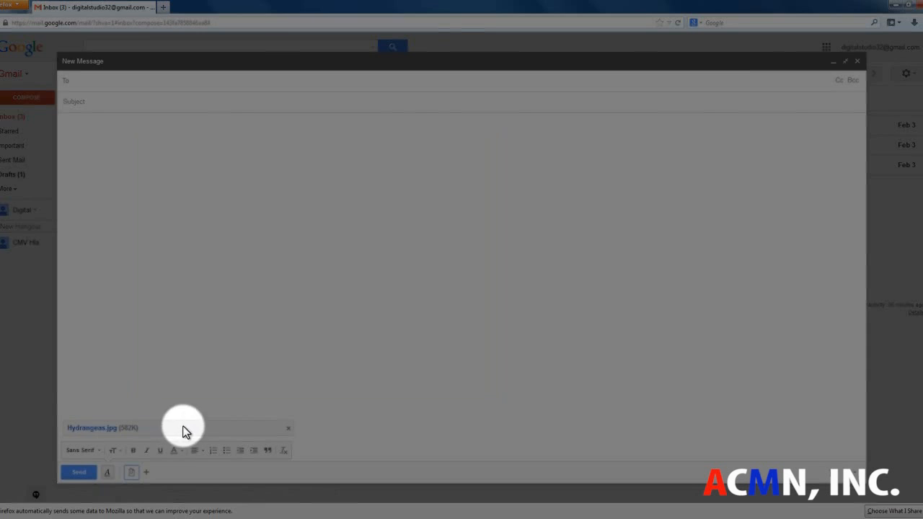
- Address the message to the account's own suggested contact and enter the subject "hmanthlak"
{"action": "left_click", "coordinate": [72, 81]}
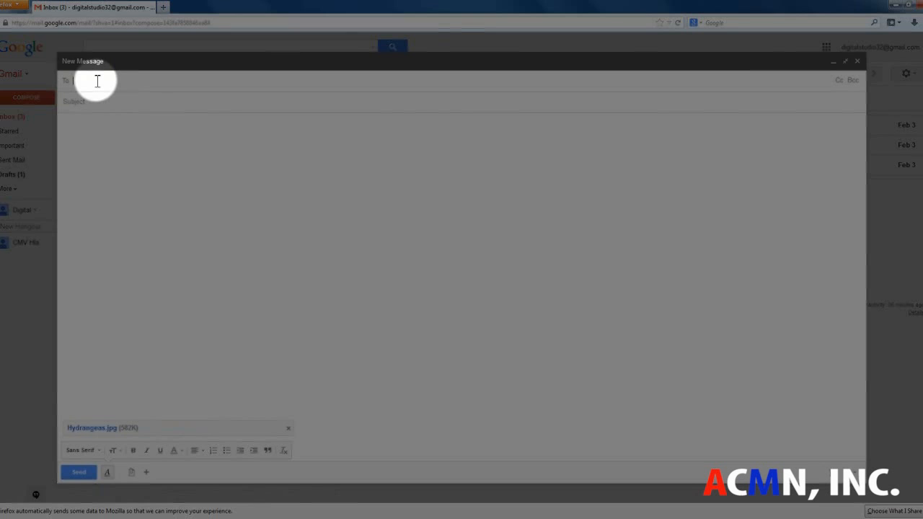
{"action": "type", "text": "d"}
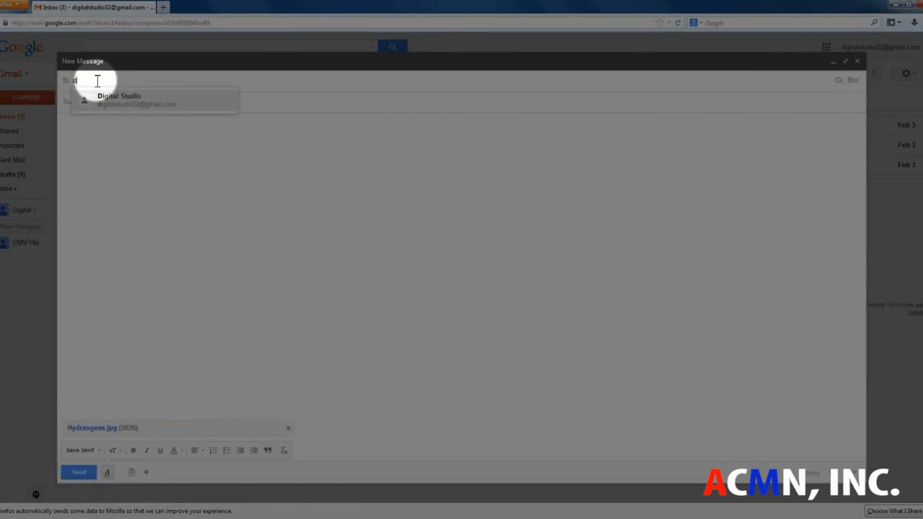
{"action": "left_click", "coordinate": [132, 105]}
{"action": "left_click", "coordinate": [134, 105]}
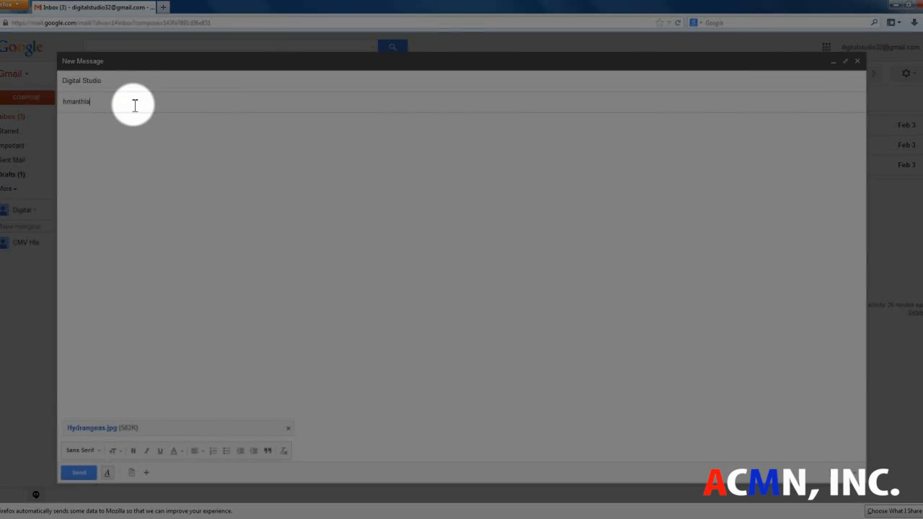
- Write "asdsadsa asdasdad sadsadsa sasdadsad adadsads" as the message body and send the email
{"action": "left_click", "coordinate": [109, 135]}
{"action": "type", "text": "asdsadsa asdasdad sadsadsa sasdadsad adadsads"}
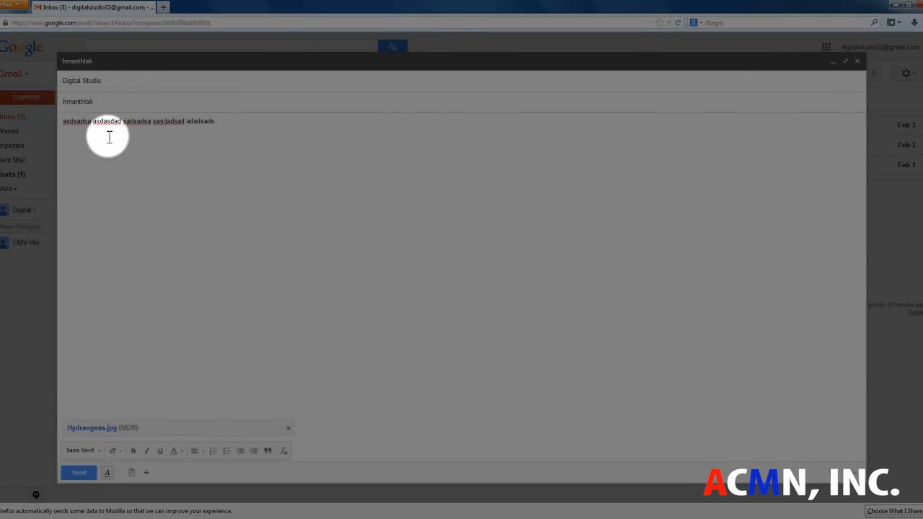
{"action": "left_click", "coordinate": [75, 474]}
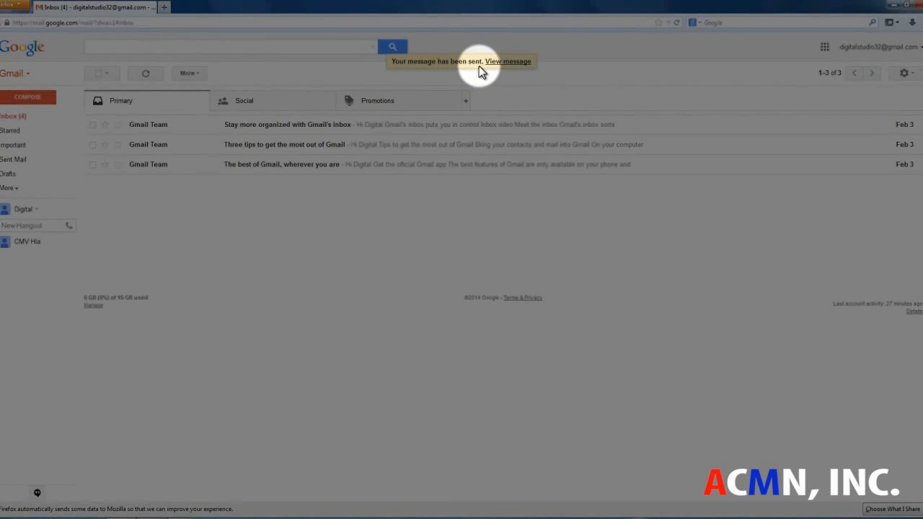
- Reload the inbox and open the received "hmanthlak" message
{"action": "left_click", "coordinate": [677, 23]}
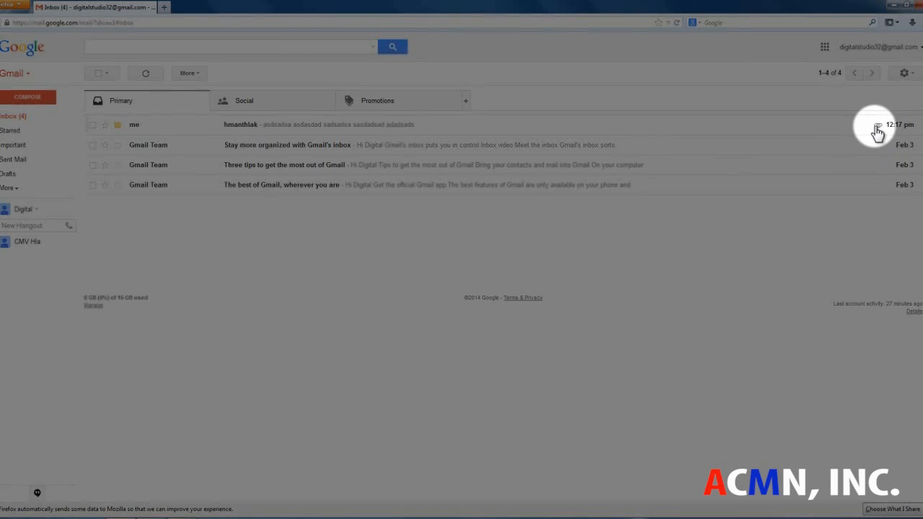
{"action": "left_click", "coordinate": [237, 128]}
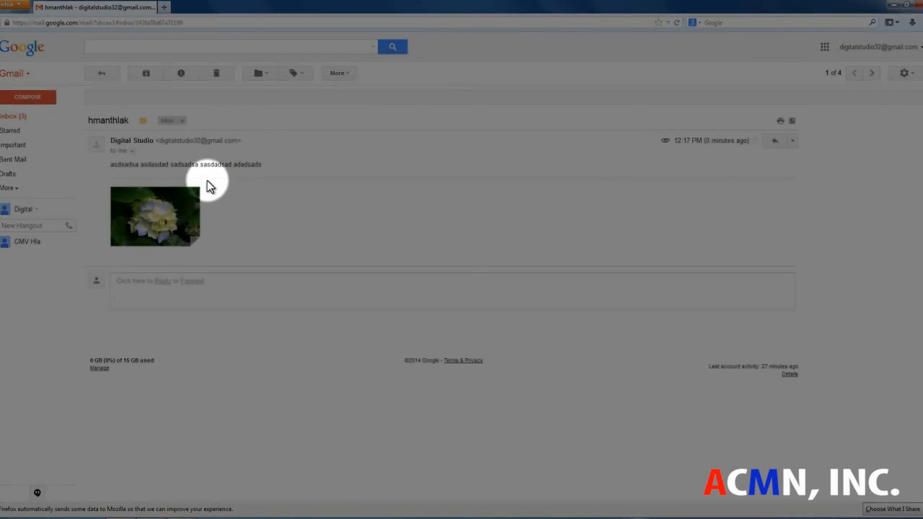
- Download the Hydrangeas.jpg attachment from the received message using the Save File option
{"action": "mouse_move", "coordinate": [156, 212]}
{"action": "left_click", "coordinate": [136, 234]}
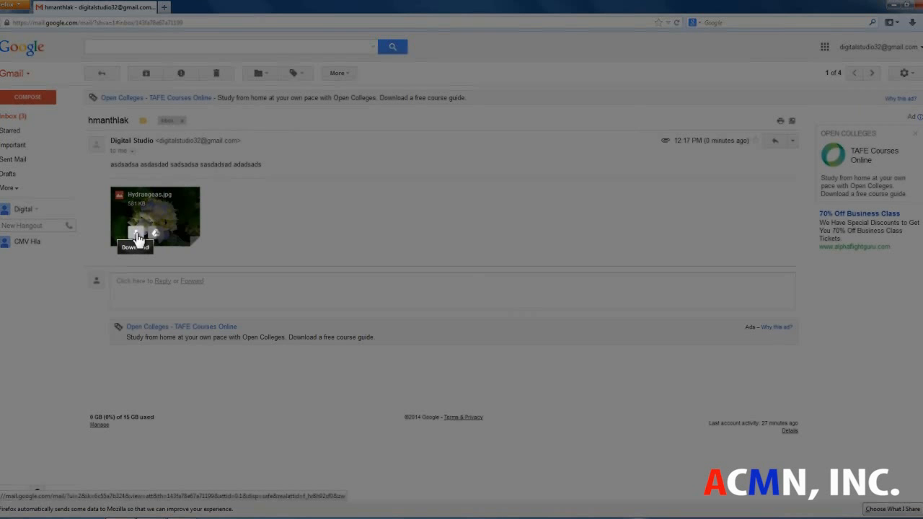
{"action": "left_click", "coordinate": [137, 235]}
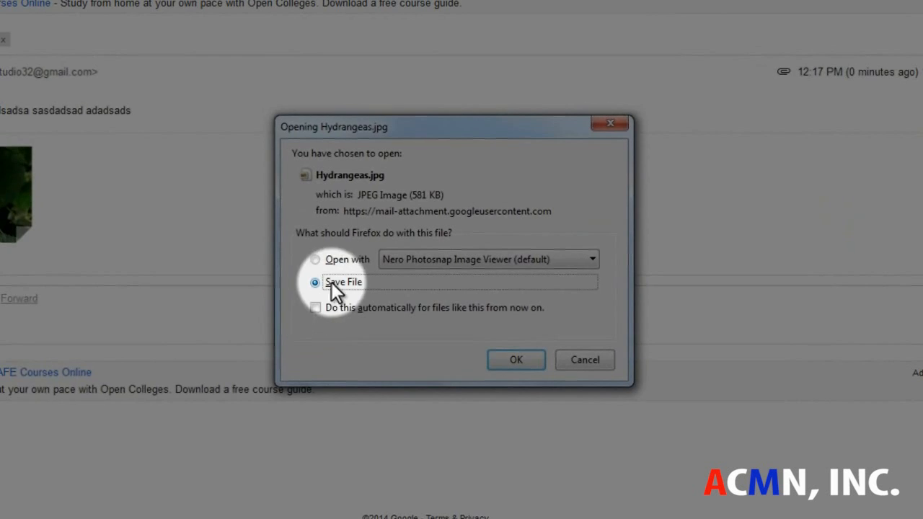
{"action": "left_click", "coordinate": [515, 359]}
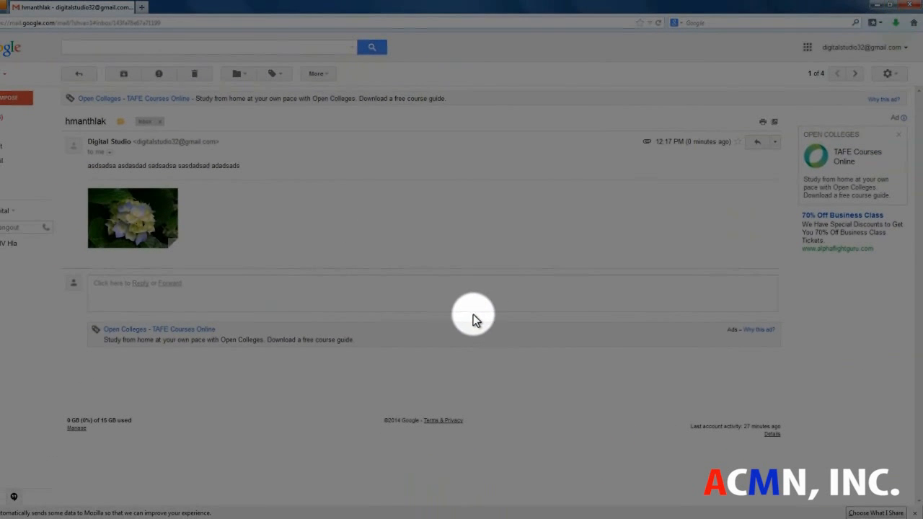
- View the downloaded Hydrangeas.jpg from the browser's download list, and close the image viewer
{"action": "left_click", "coordinate": [896, 25]}
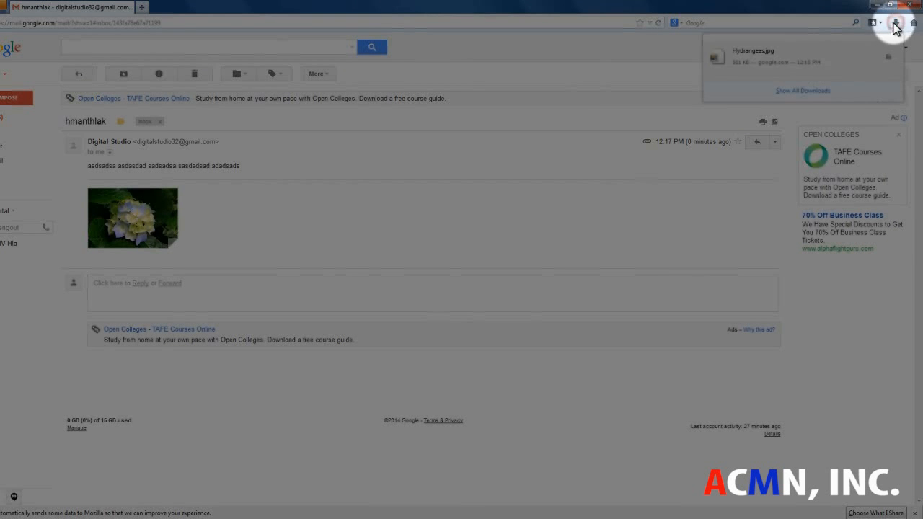
{"action": "left_click", "coordinate": [750, 59]}
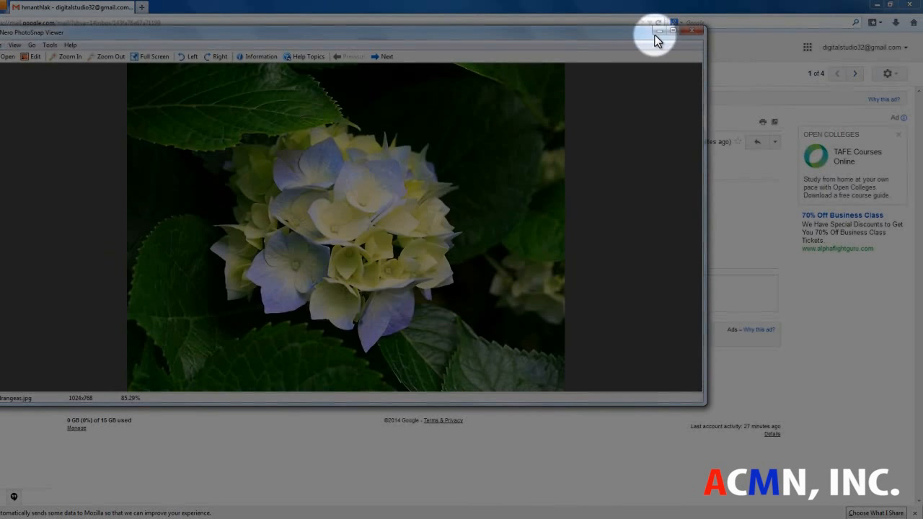
{"action": "left_click", "coordinate": [692, 30]}
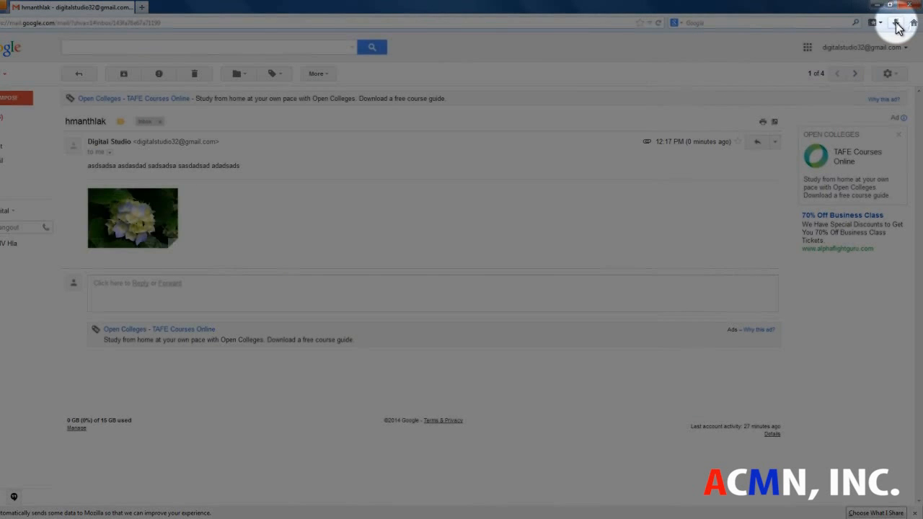
- Open the folder containing the downloaded Hydrangeas.jpg and select the picture there
{"action": "left_click", "coordinate": [898, 27]}
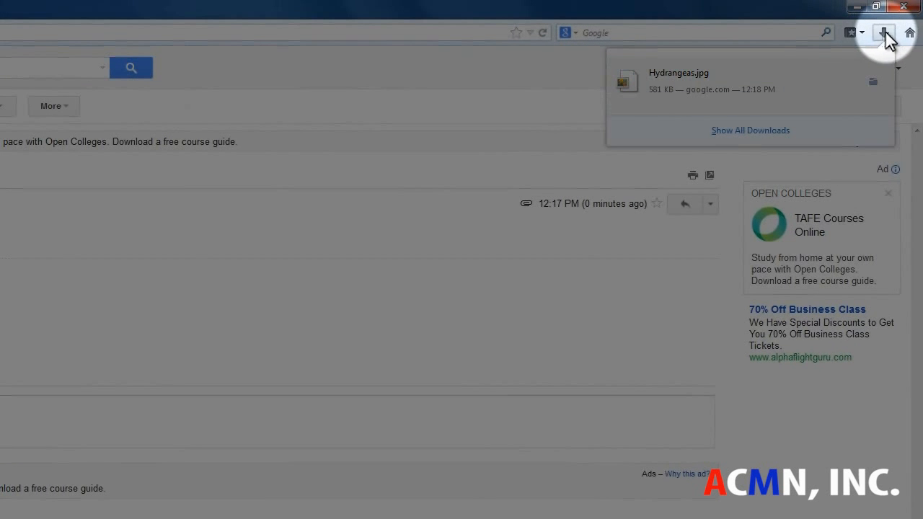
{"action": "right_click", "coordinate": [684, 79]}
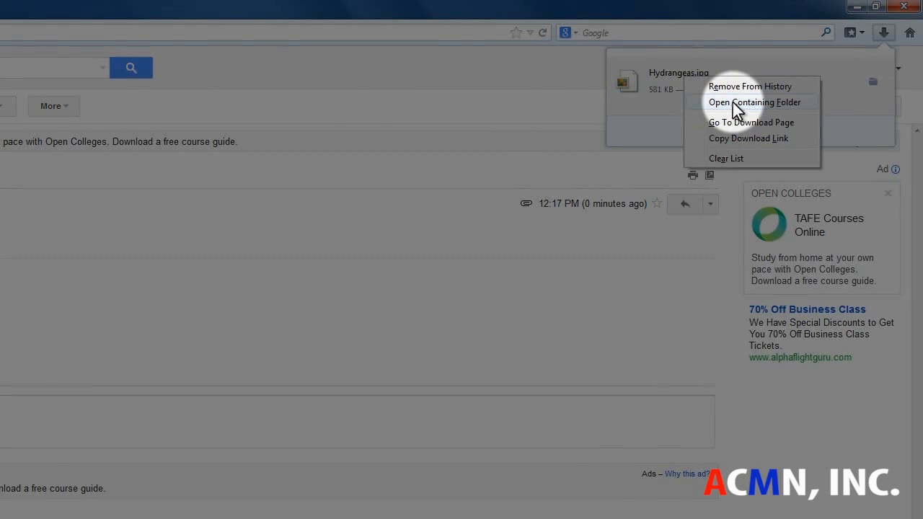
{"action": "left_click", "coordinate": [735, 104]}
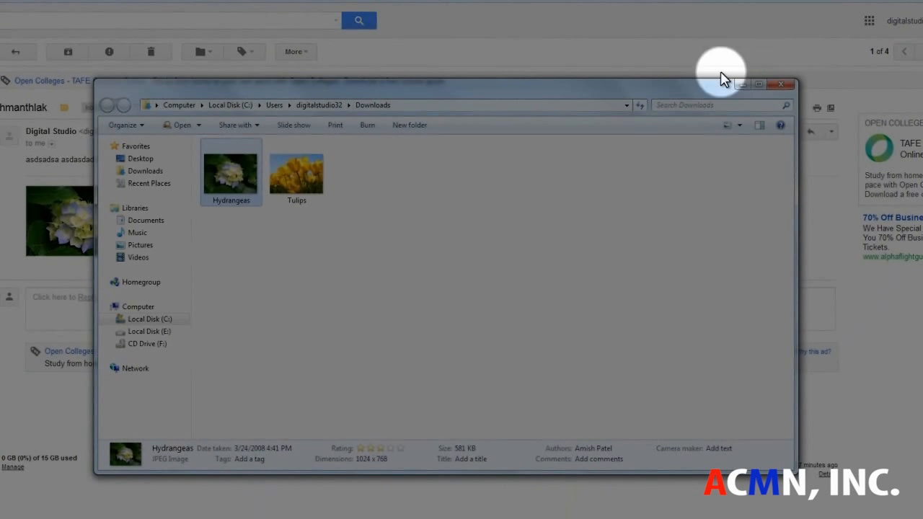
{"action": "left_click", "coordinate": [239, 191]}
{"action": "left_click_drag", "start_coordinate": [243, 201], "coordinate": [255, 238]}
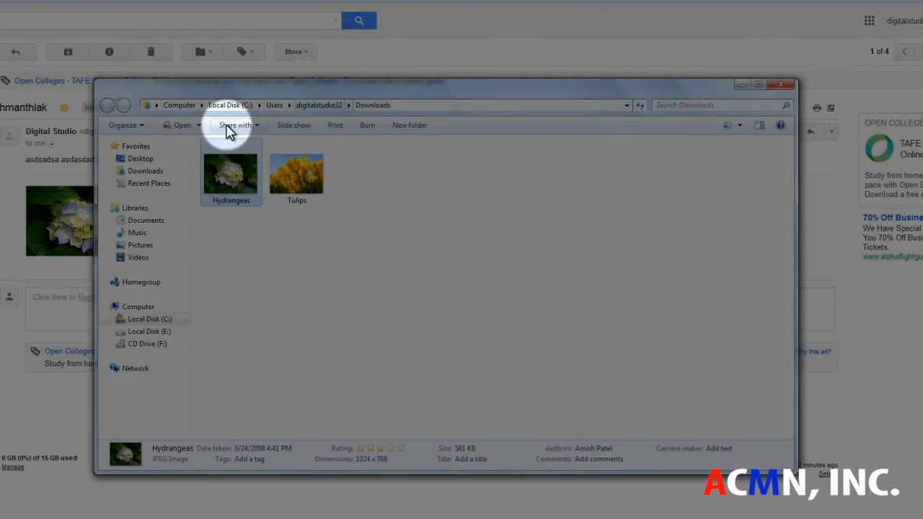
- Trace the Downloads folder's location upward through the account's user folder and Users to Local Disk (C:)
{"action": "left_click", "coordinate": [331, 107]}
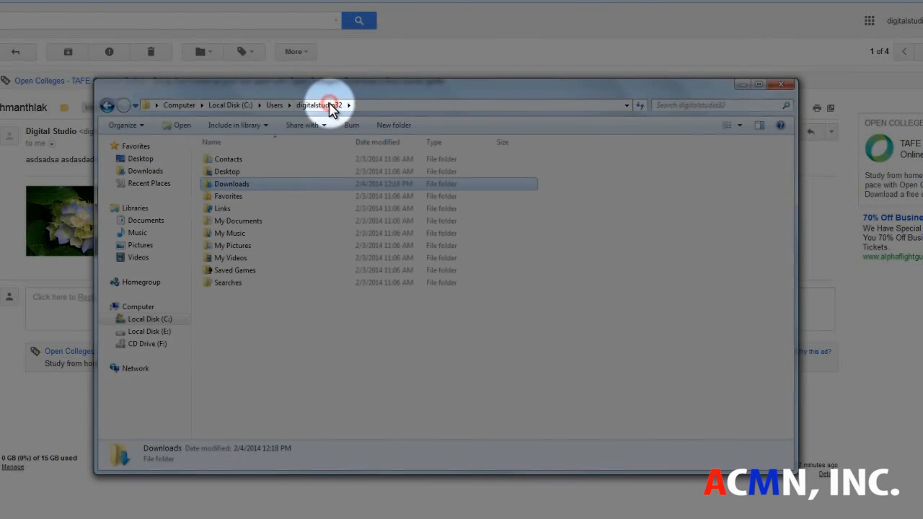
{"action": "left_click", "coordinate": [274, 104]}
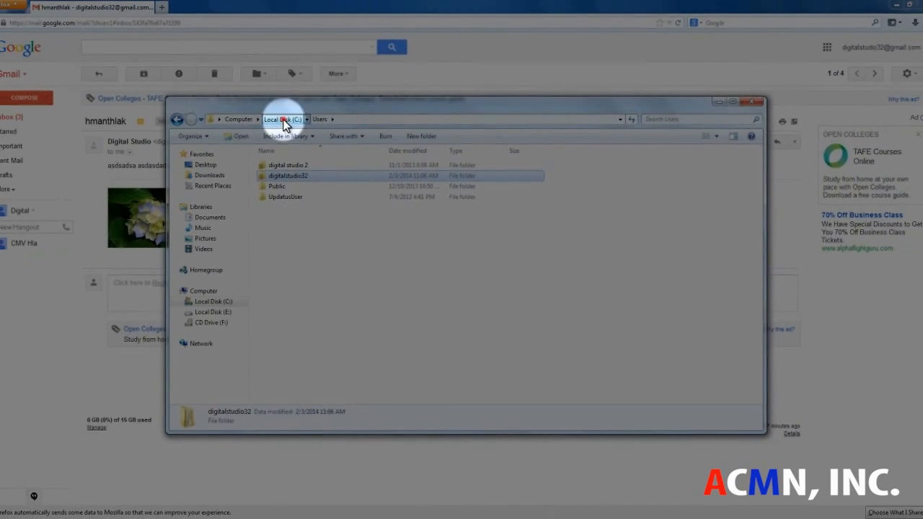
{"action": "left_click", "coordinate": [286, 121]}
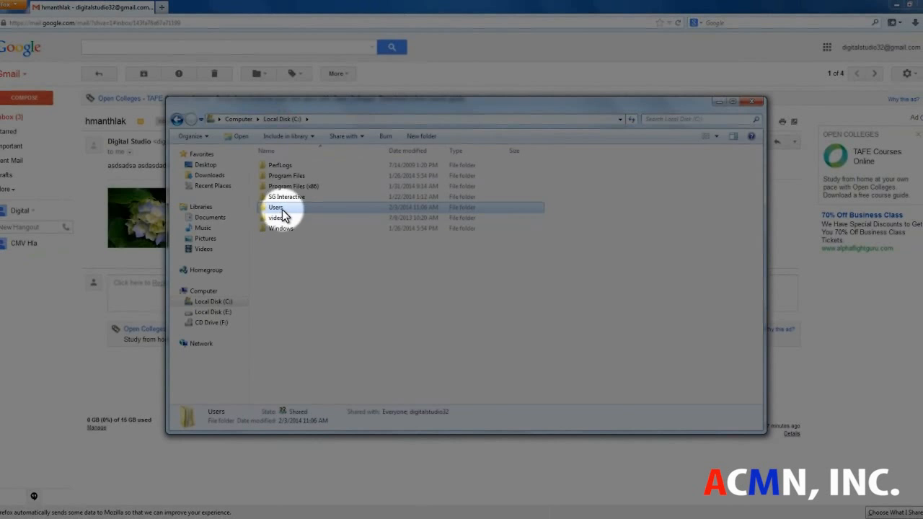
- Browse from Computer through Local Disk (C:), Users and the account's user folder to the Hydrangeas picture in Downloads, and close the folder window
{"action": "left_click", "coordinate": [240, 119]}
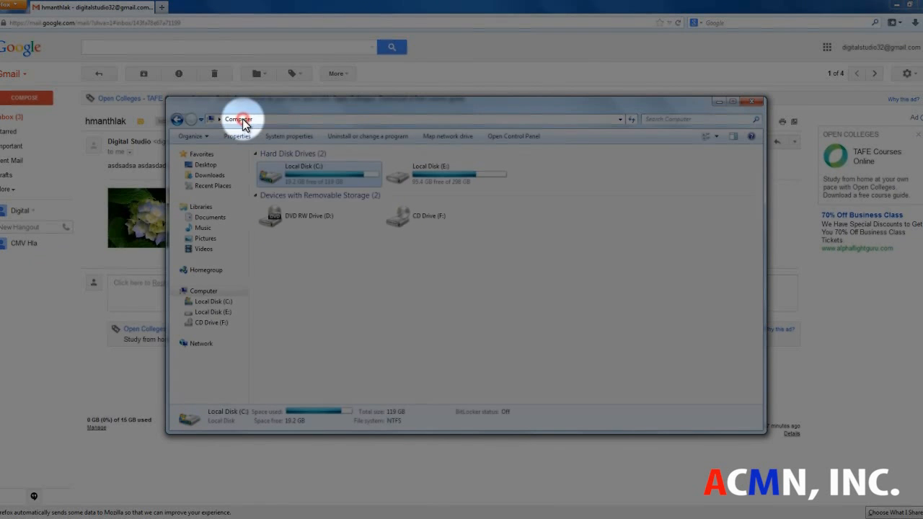
{"action": "double_click", "coordinate": [302, 171]}
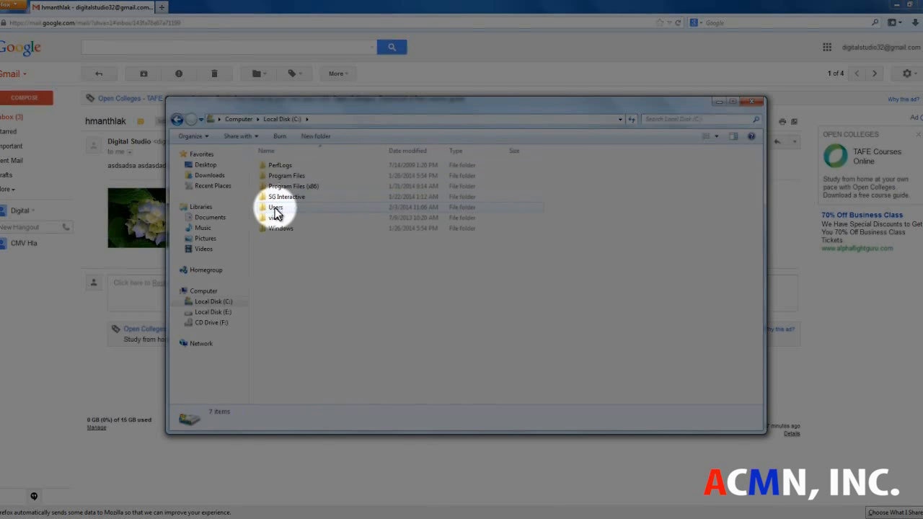
{"action": "double_click", "coordinate": [275, 209]}
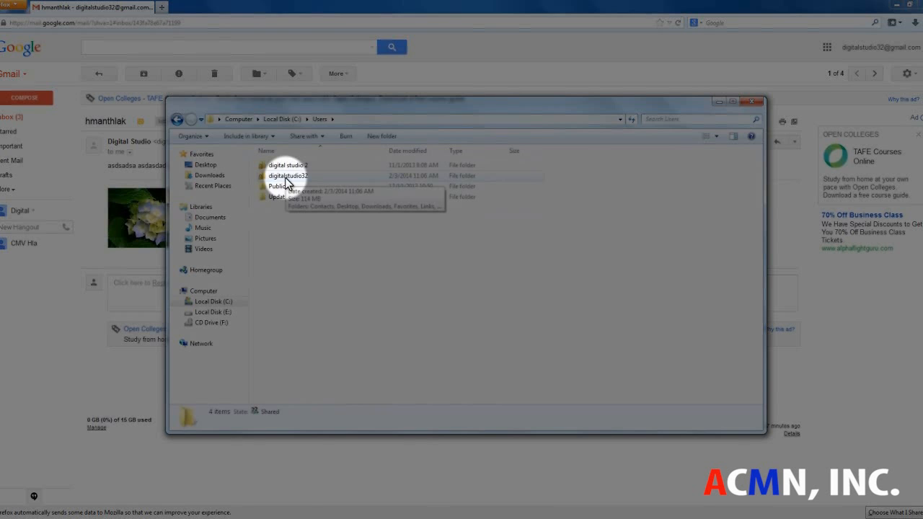
{"action": "double_click", "coordinate": [286, 179]}
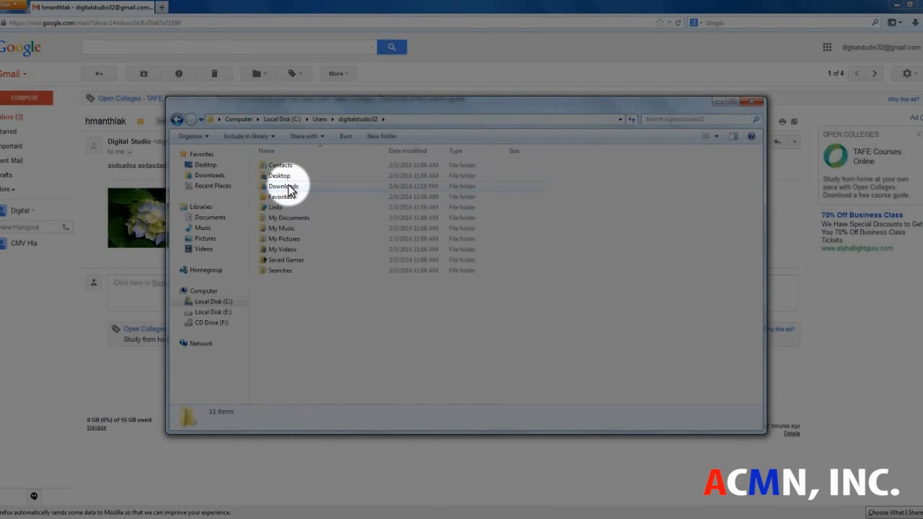
{"action": "double_click", "coordinate": [286, 187]}
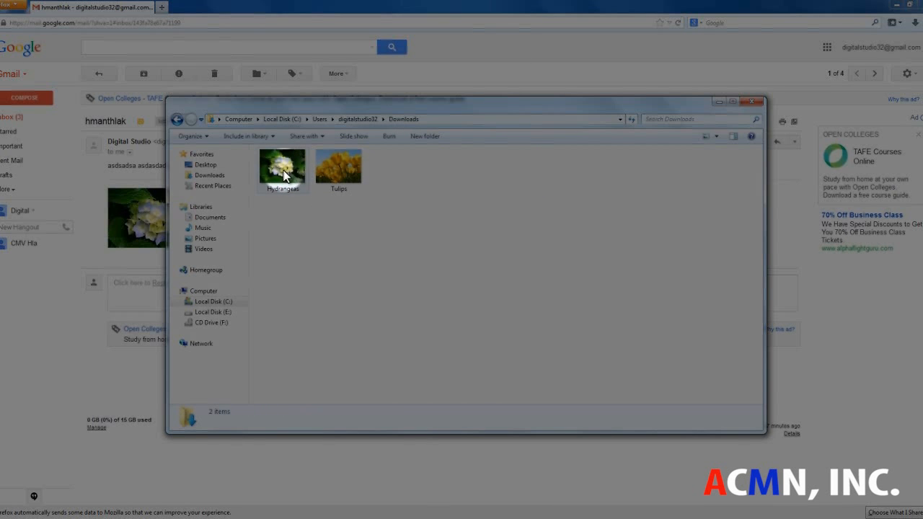
{"action": "left_click", "coordinate": [292, 167]}
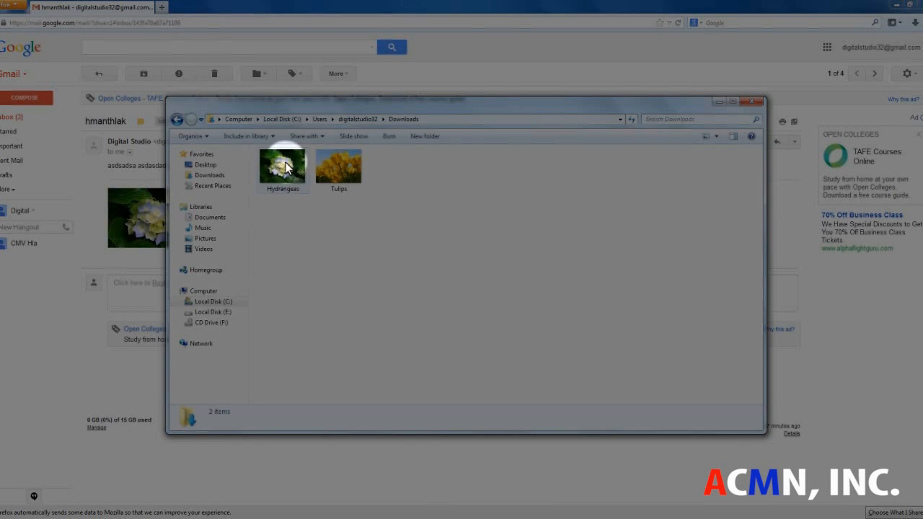
{"action": "left_click", "coordinate": [751, 101]}
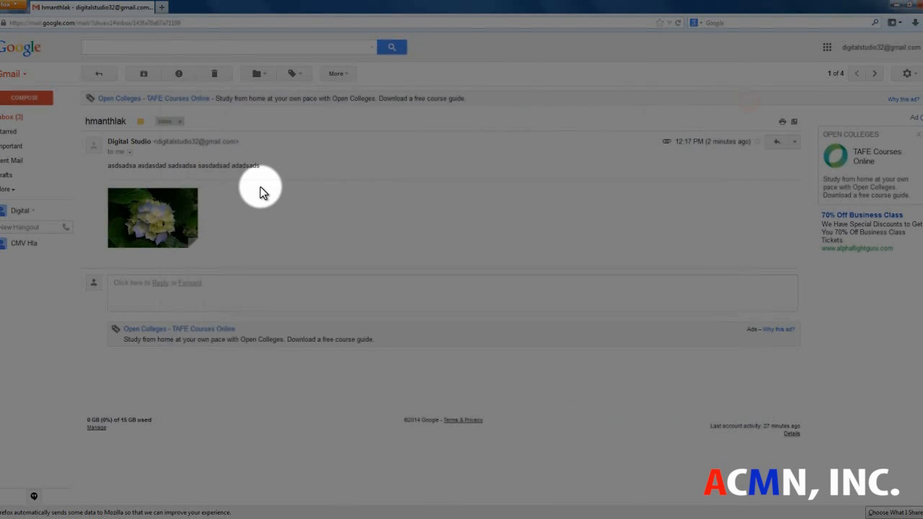
- Return from the open message to the Gmail inbox and sign out of the account
{"action": "left_click", "coordinate": [16, 119]}
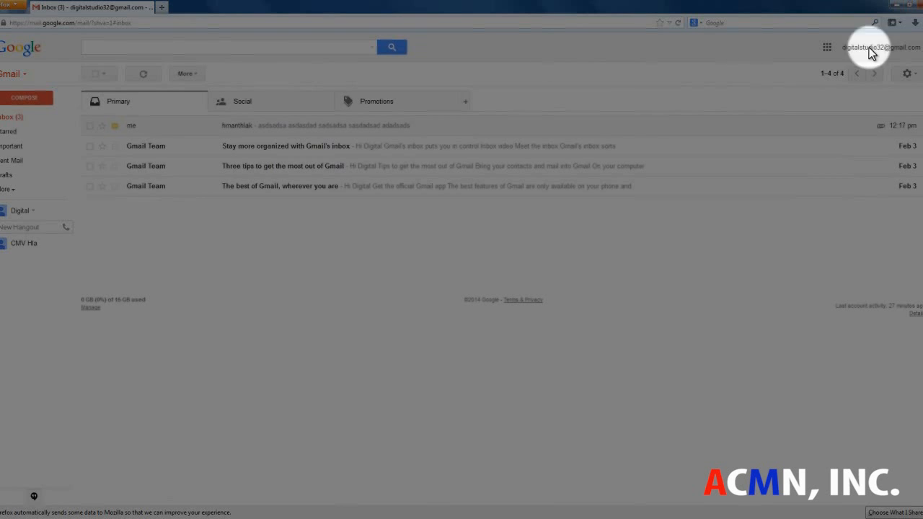
{"action": "left_click", "coordinate": [905, 47]}
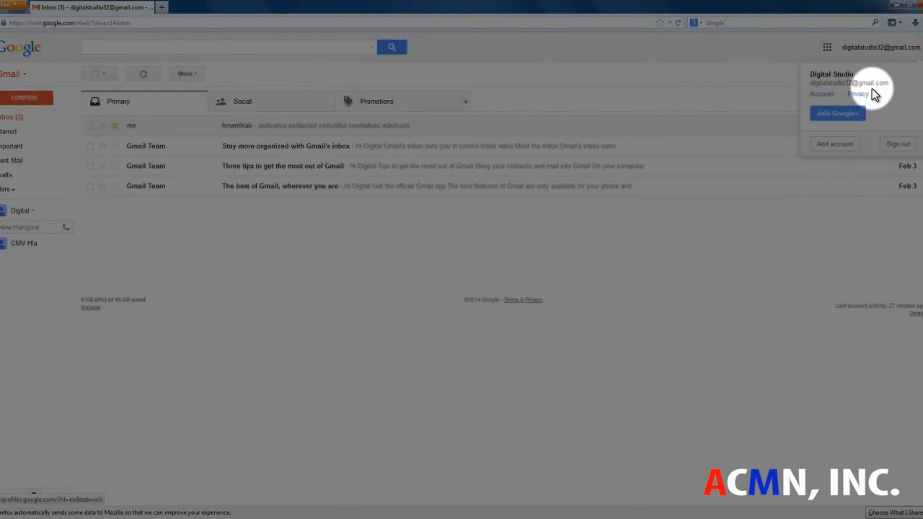
{"action": "left_click", "coordinate": [902, 145]}
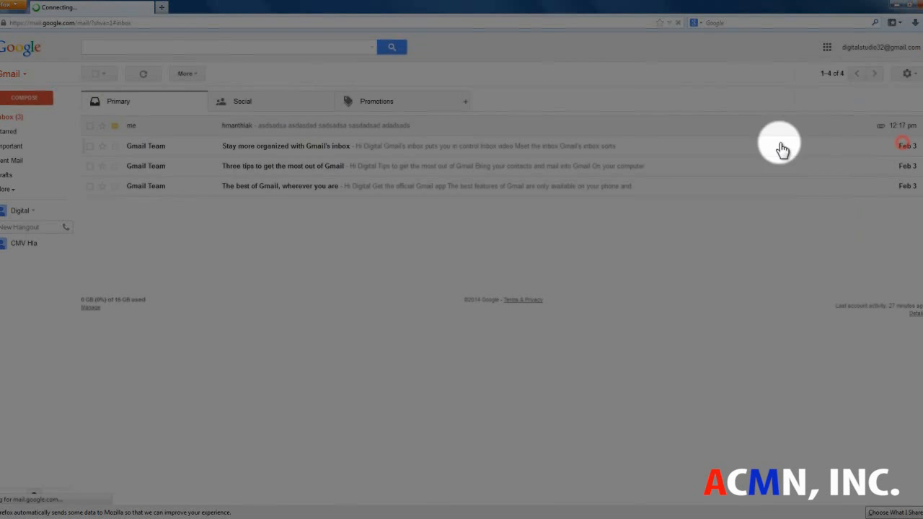